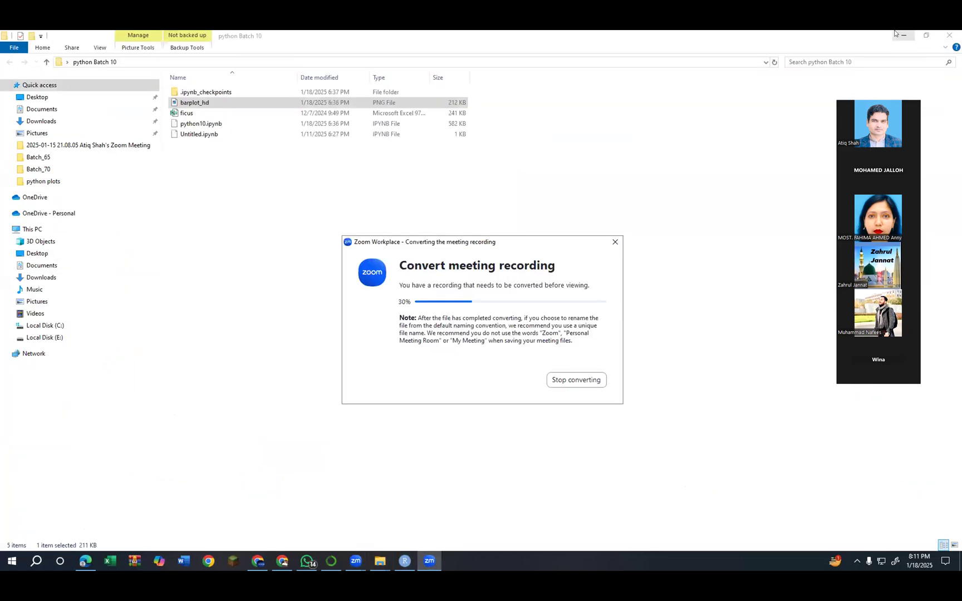
Minimize the python Batch 10 folder window and move the meeting-recording conversion dialog aside to clear the desktop.
{"action": "left_click", "coordinate": [903, 35]}
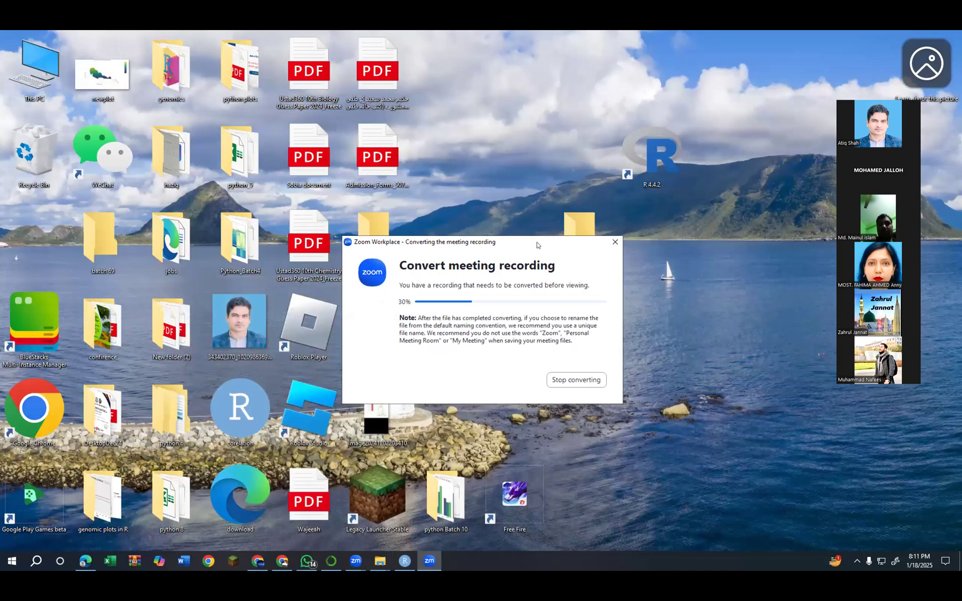
{"action": "left_click_drag", "start_coordinate": [536, 243], "coordinate": [951, 193]}
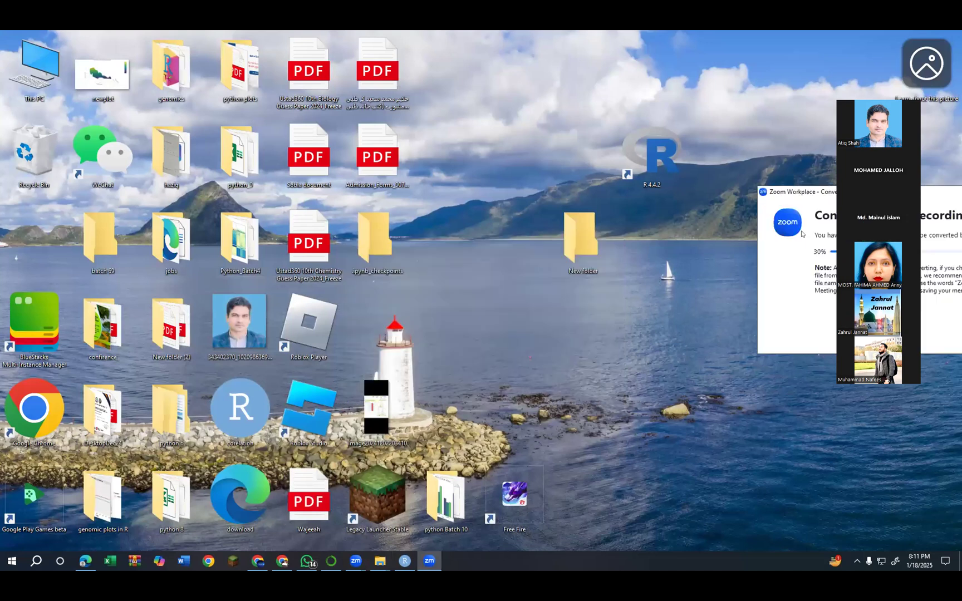
{"action": "mouse_move", "coordinate": [403, 566]}
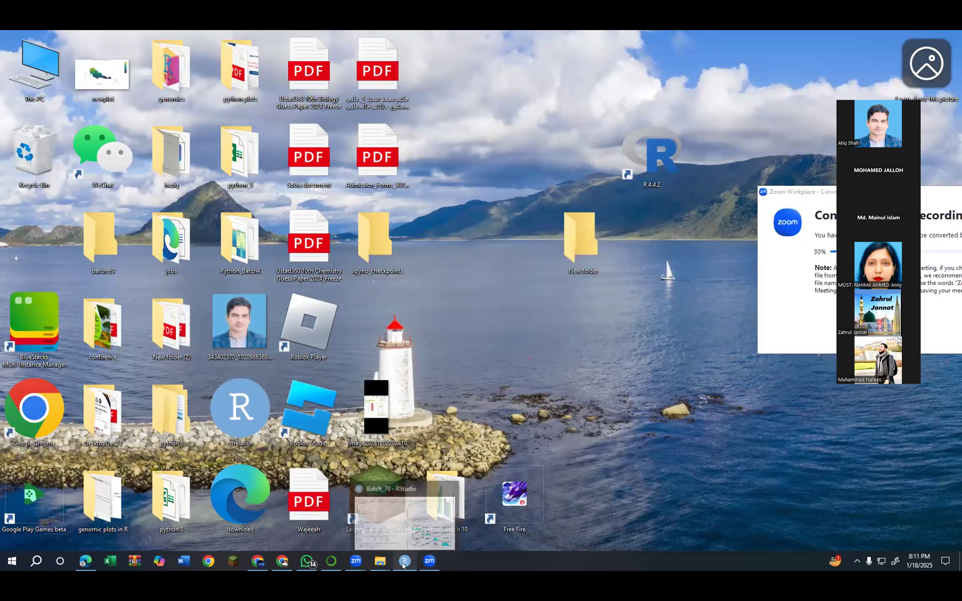
{"action": "mouse_move", "coordinate": [278, 566]}
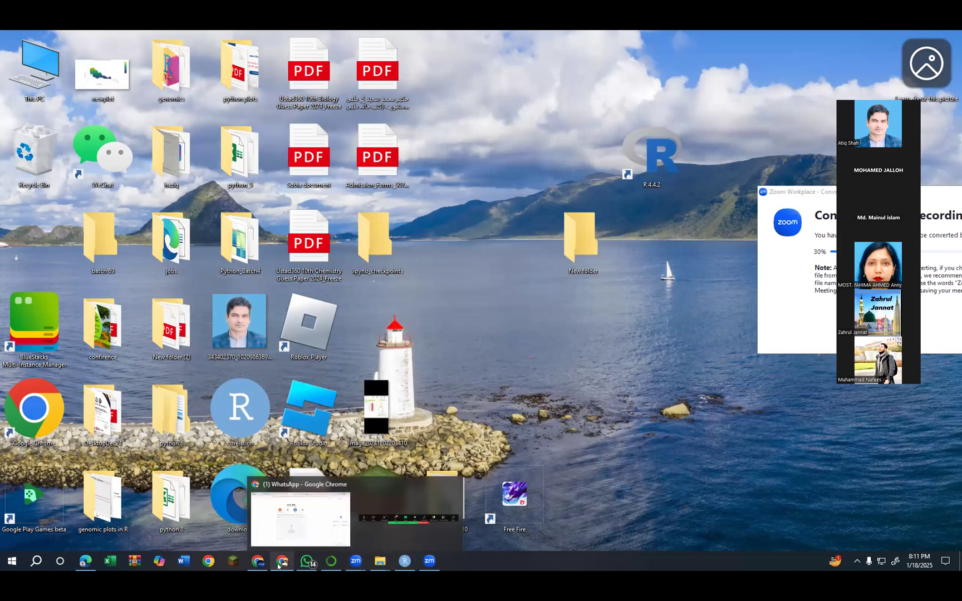
{"action": "right_click", "coordinate": [514, 314]}
{"action": "left_click", "coordinate": [530, 343]}
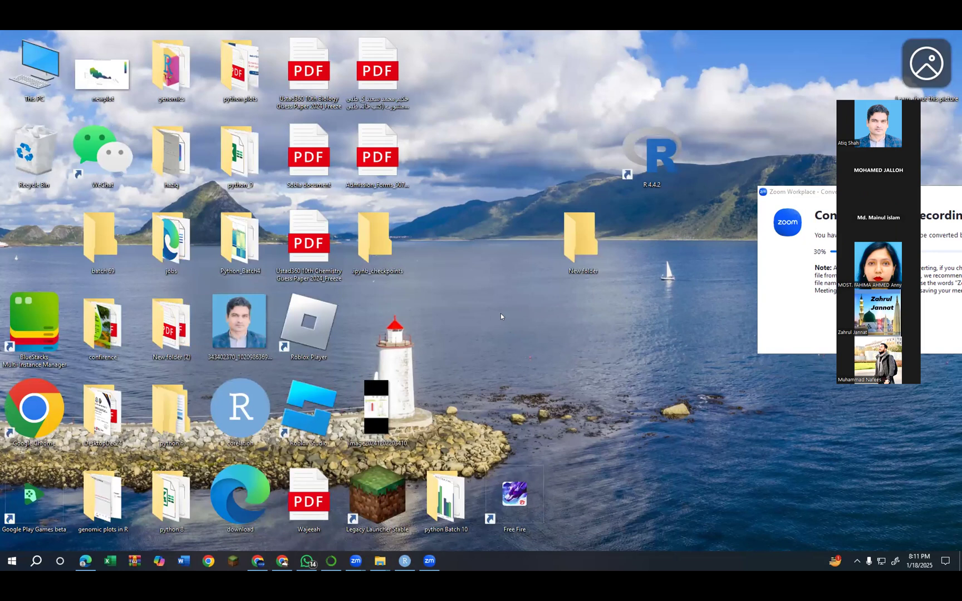
{"action": "right_click", "coordinate": [501, 317]}
{"action": "left_click", "coordinate": [513, 346]}
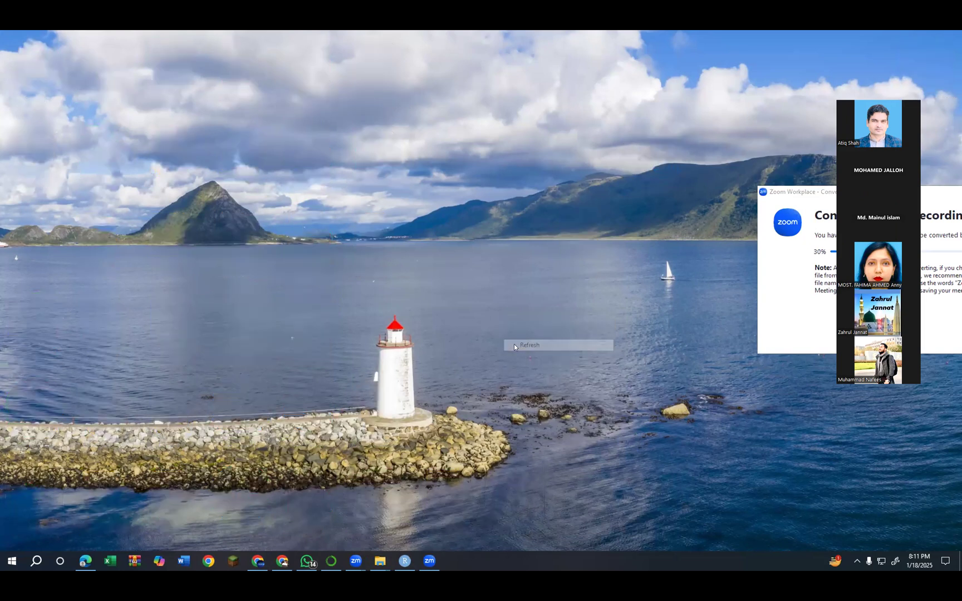
Switch to RStudio and quit the R session, saving the workspace image.
{"action": "left_click", "coordinate": [405, 563]}
{"action": "left_click", "coordinate": [949, 35]}
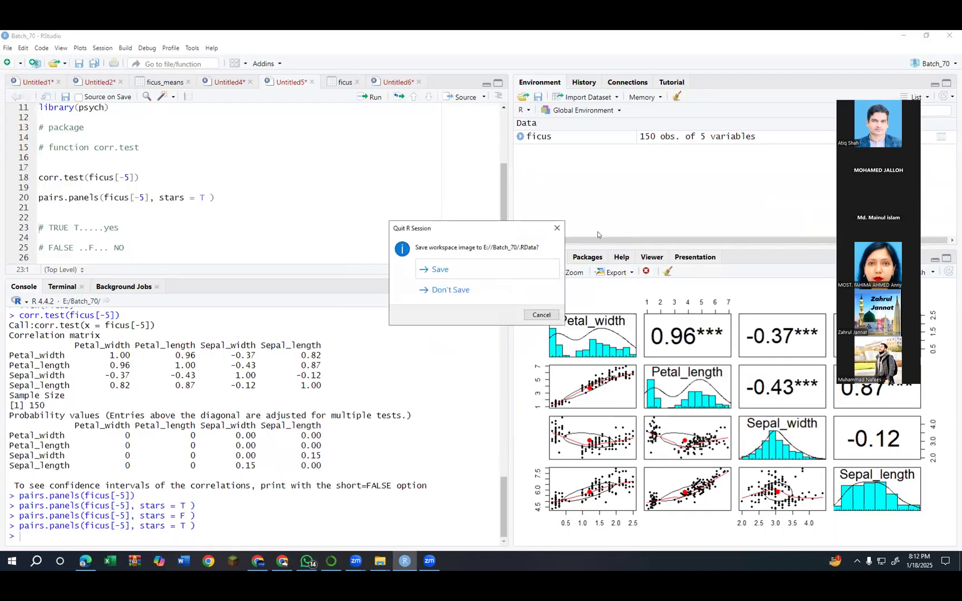
{"action": "left_click", "coordinate": [442, 269]}
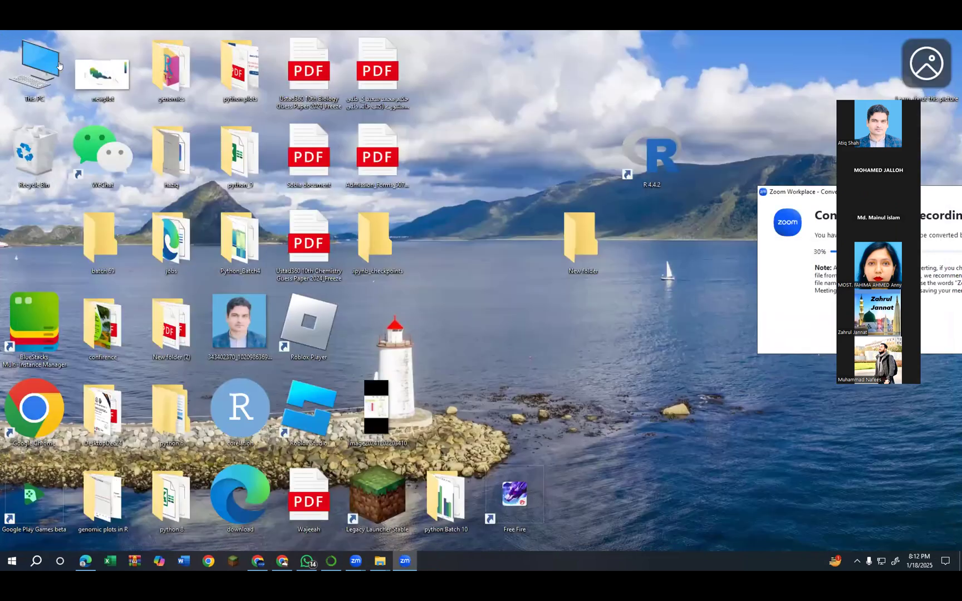
Locate the R-4.4.2-win installer on Local Disk (E:) and launch it.
{"action": "double_click", "coordinate": [58, 65]}
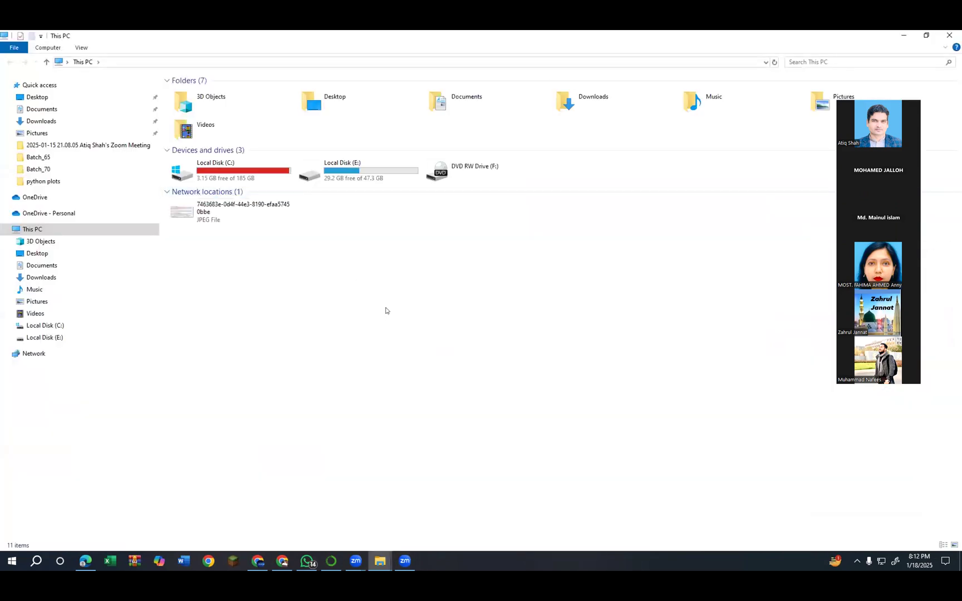
{"action": "double_click", "coordinate": [362, 174]}
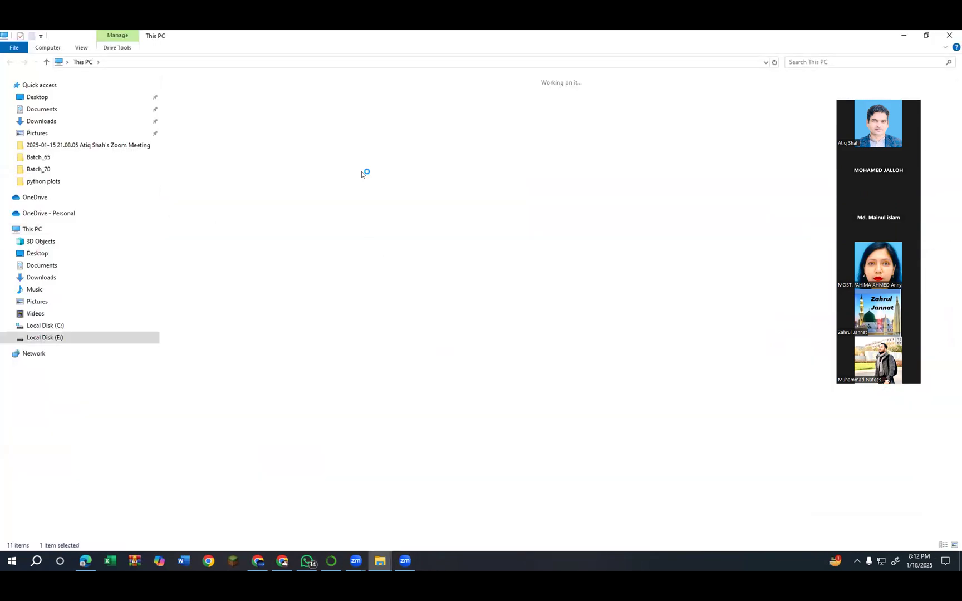
{"action": "scroll", "coordinate": [813, 211], "scroll_direction": "down", "scroll_amount": 5}
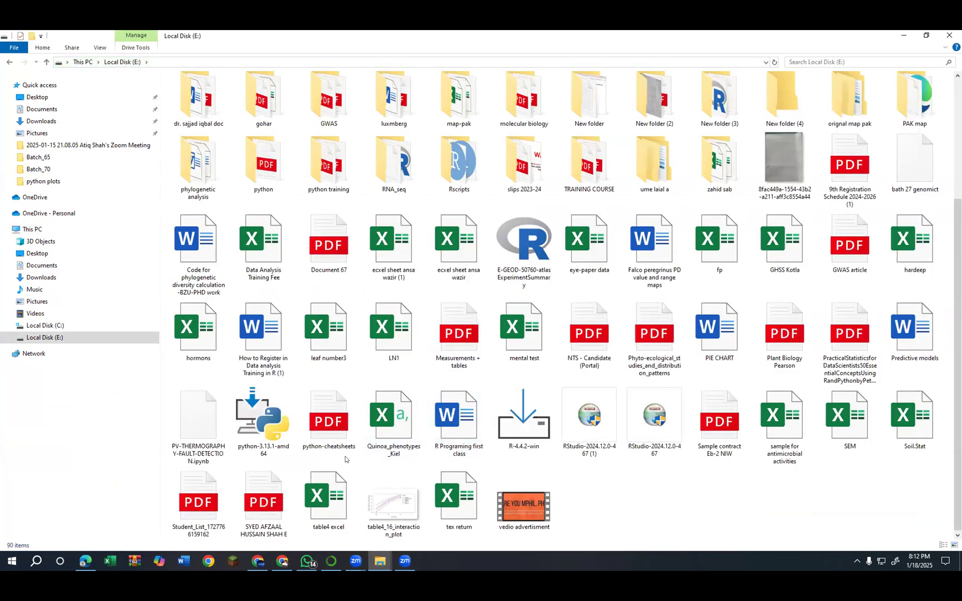
{"action": "left_click", "coordinate": [376, 452]}
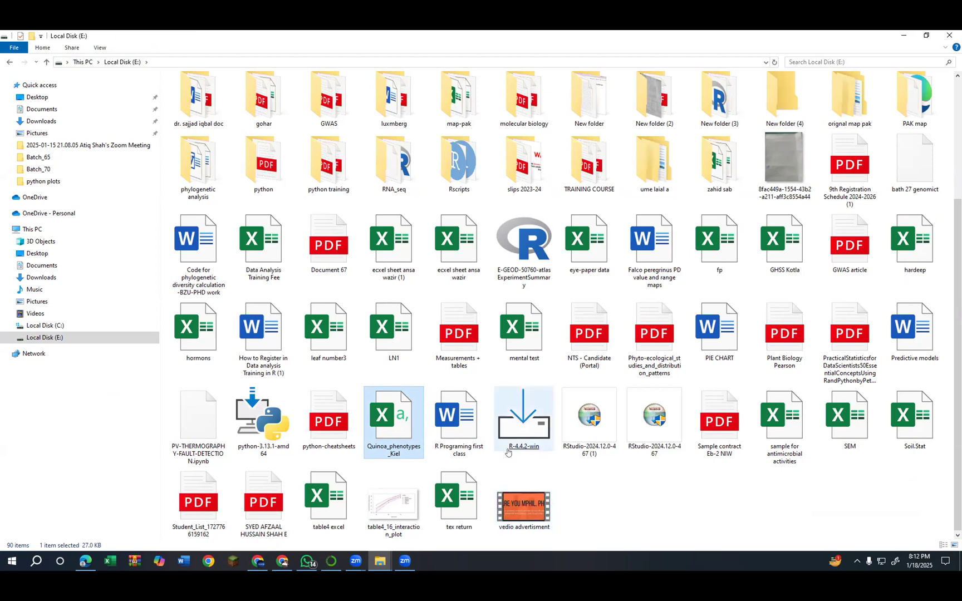
{"action": "left_click", "coordinate": [528, 450]}
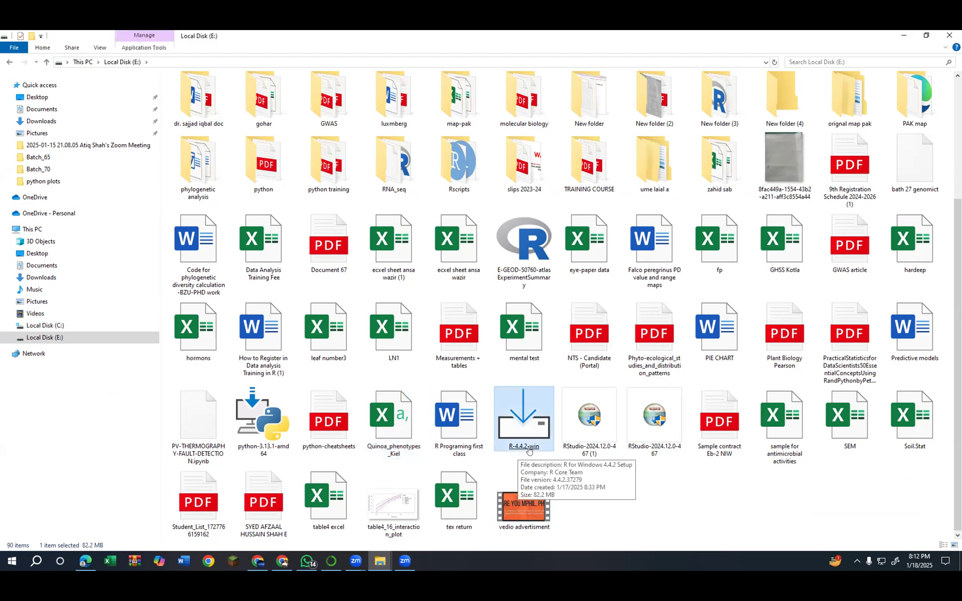
{"action": "left_click", "coordinate": [581, 451]}
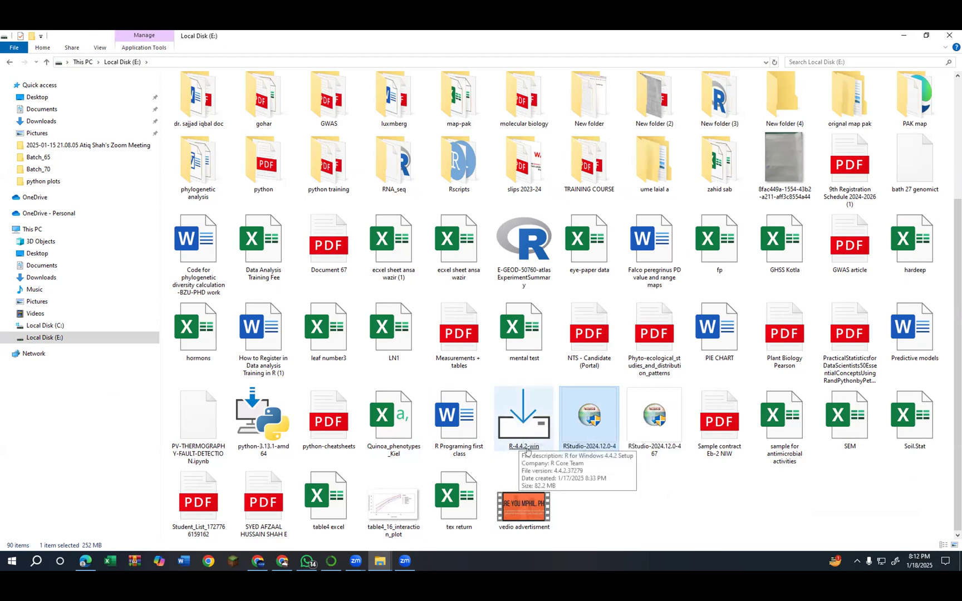
{"action": "left_click", "coordinate": [524, 405]}
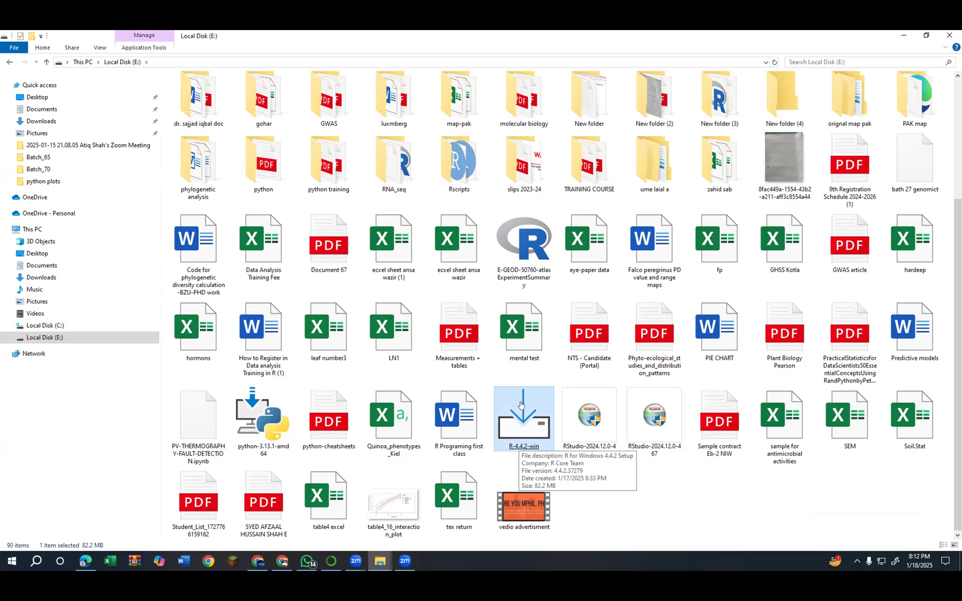
{"action": "double_click", "coordinate": [521, 404]}
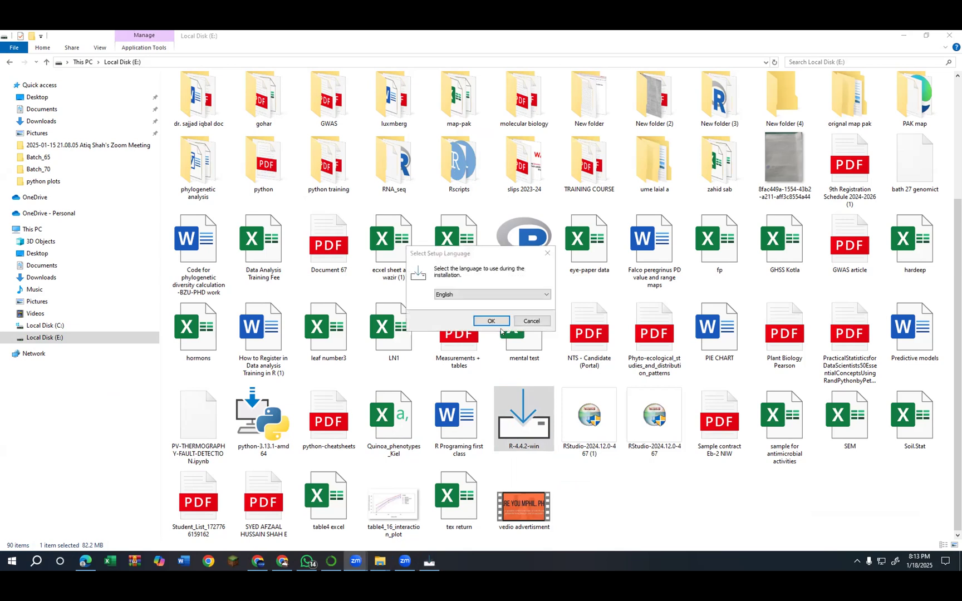
Minimize the drive window and confirm English as the setup language for the R installation.
{"action": "left_click", "coordinate": [429, 561]}
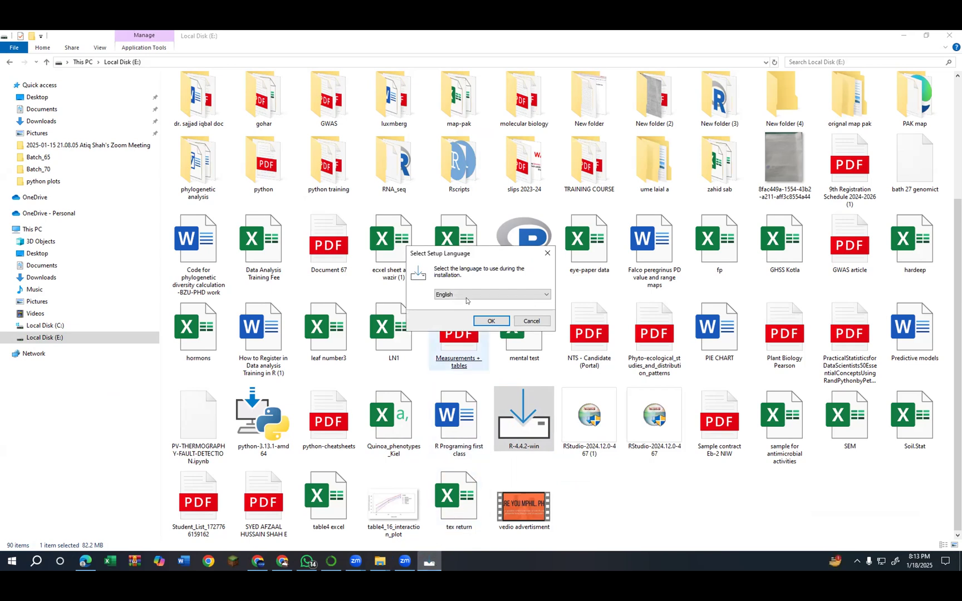
{"action": "left_click", "coordinate": [903, 35]}
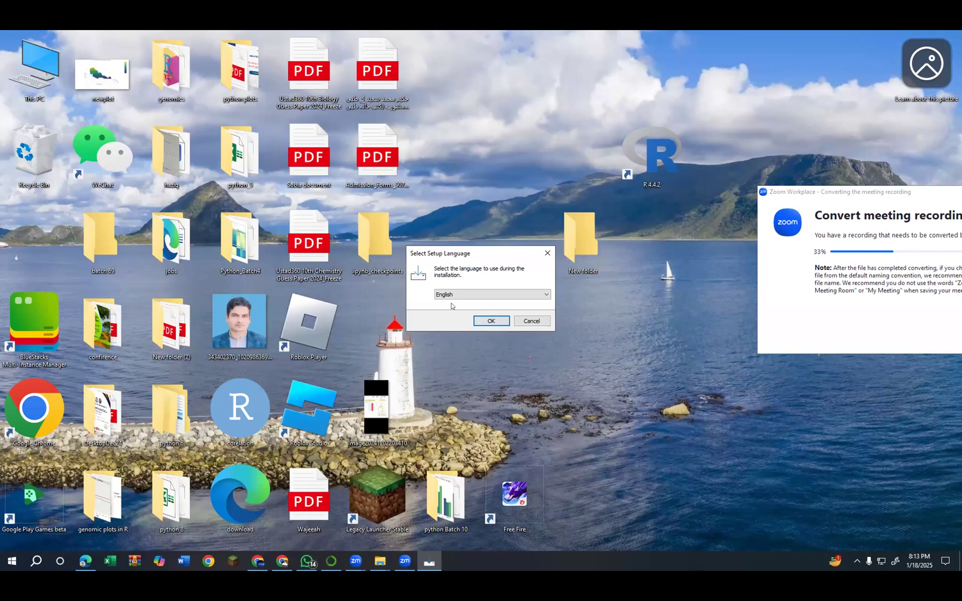
{"action": "left_click", "coordinate": [483, 322]}
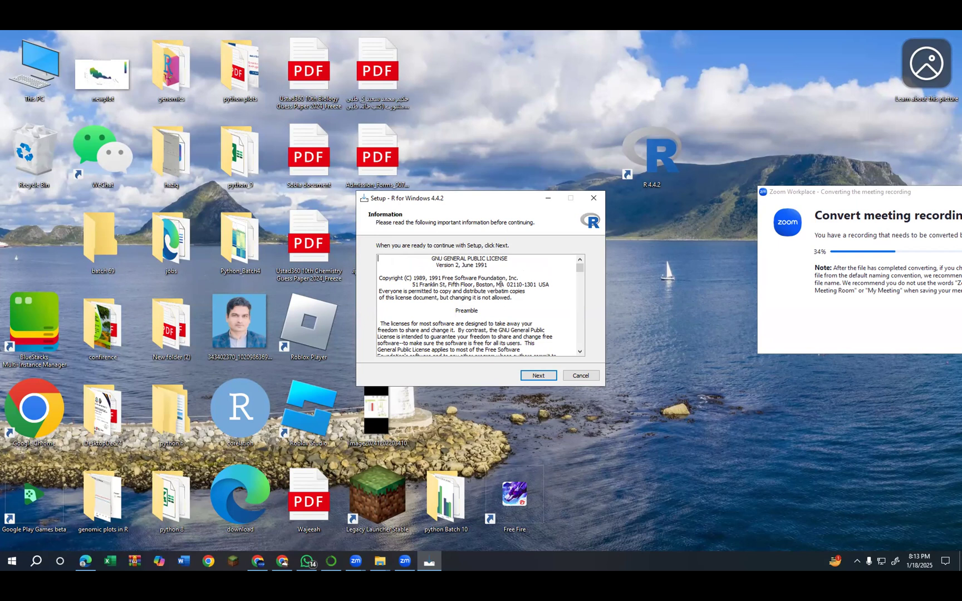
Skim the GNU General Public License in the R setup wizard and continue past it.
{"action": "scroll", "coordinate": [500, 285], "scroll_direction": "down", "scroll_amount": 8}
{"action": "scroll", "coordinate": [500, 285], "scroll_direction": "down", "scroll_amount": 5}
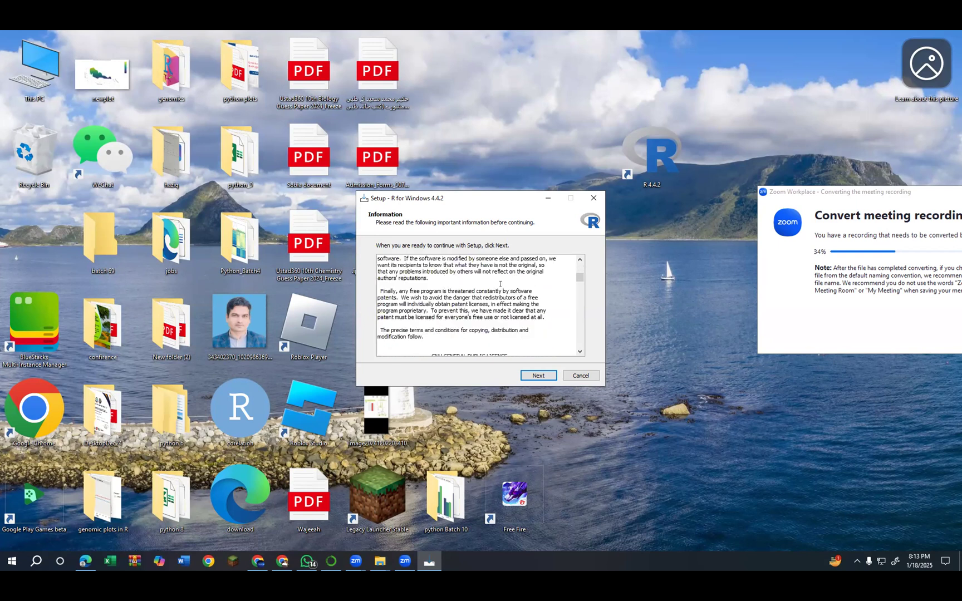
{"action": "scroll", "coordinate": [500, 284], "scroll_direction": "down", "scroll_amount": 10}
{"action": "scroll", "coordinate": [500, 295], "scroll_direction": "down", "scroll_amount": 3}
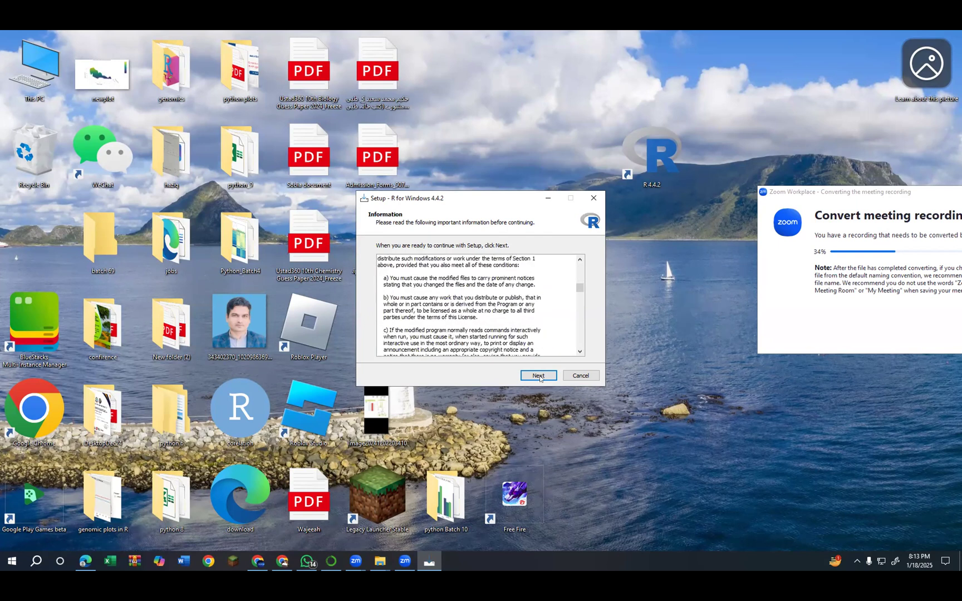
{"action": "left_click", "coordinate": [539, 375]}
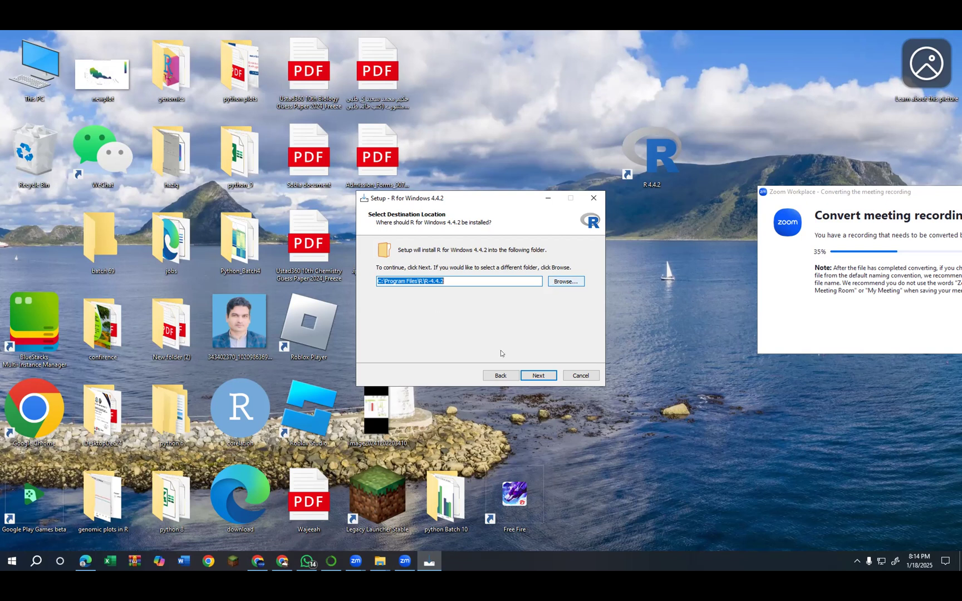
Keep the existing folder C:\Program Files\R\R-4.4.2 as the destination and accept the user installation with all components.
{"action": "left_click", "coordinate": [531, 377]}
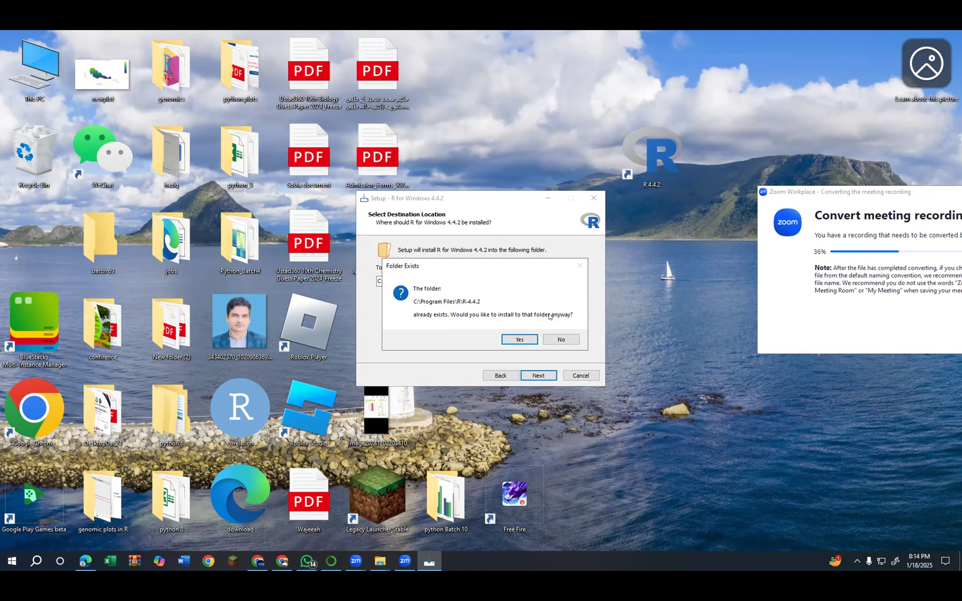
{"action": "left_click", "coordinate": [517, 340]}
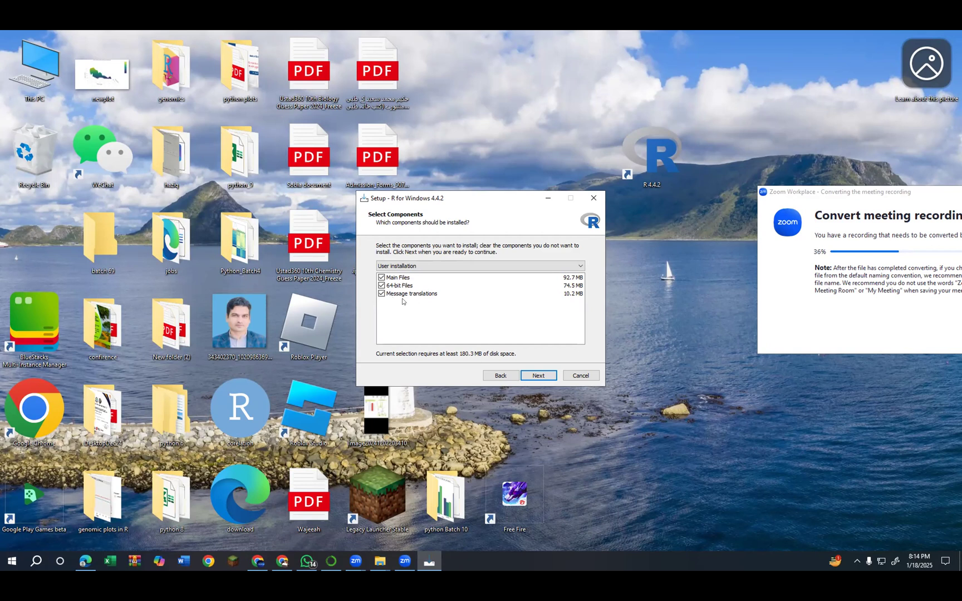
{"action": "left_click", "coordinate": [533, 376]}
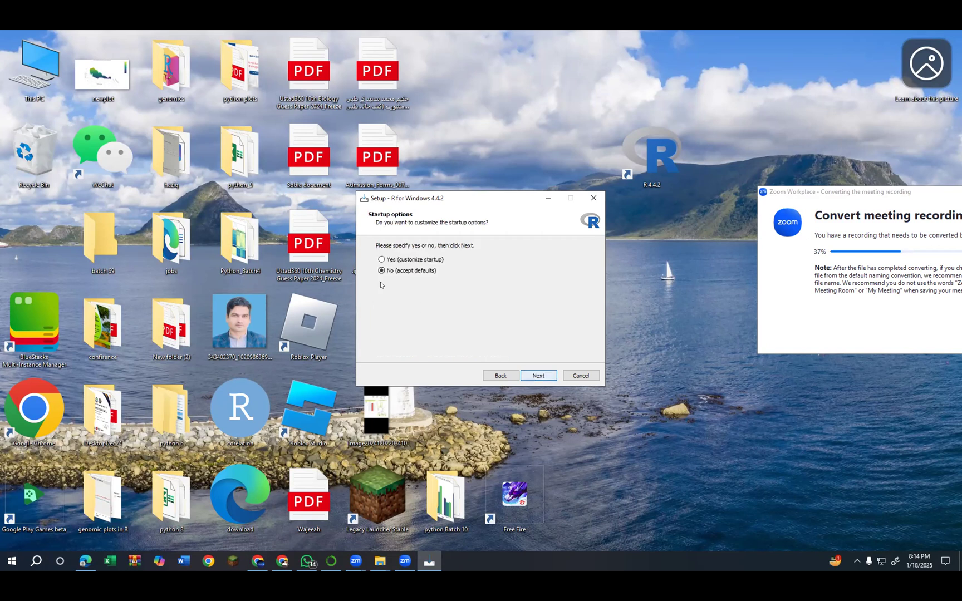
Install R 4.4.2 with the default startup options and additional tasks, and exit the finished setup wizard.
{"action": "left_click", "coordinate": [384, 273]}
{"action": "left_click", "coordinate": [542, 375]}
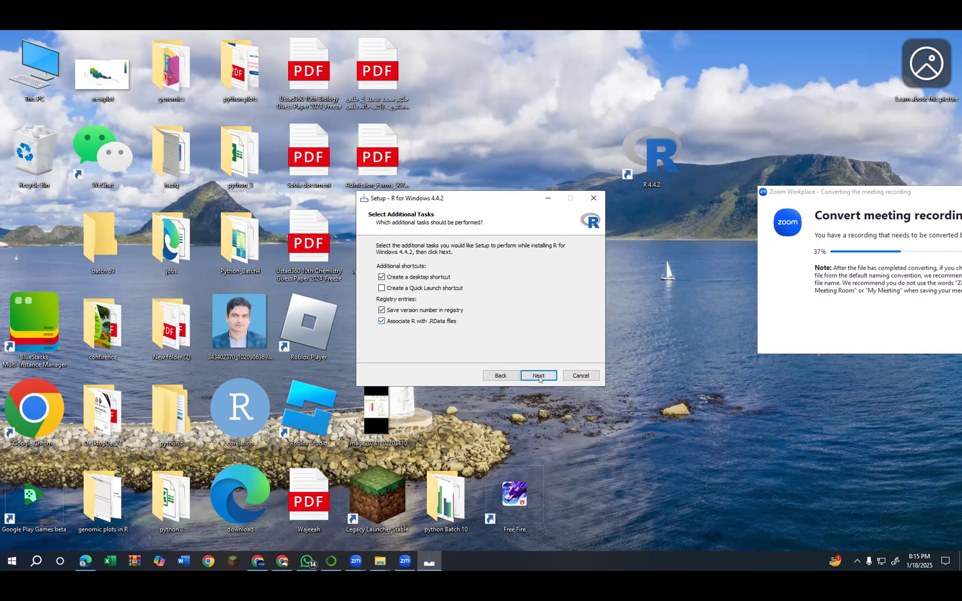
{"action": "left_click", "coordinate": [539, 376]}
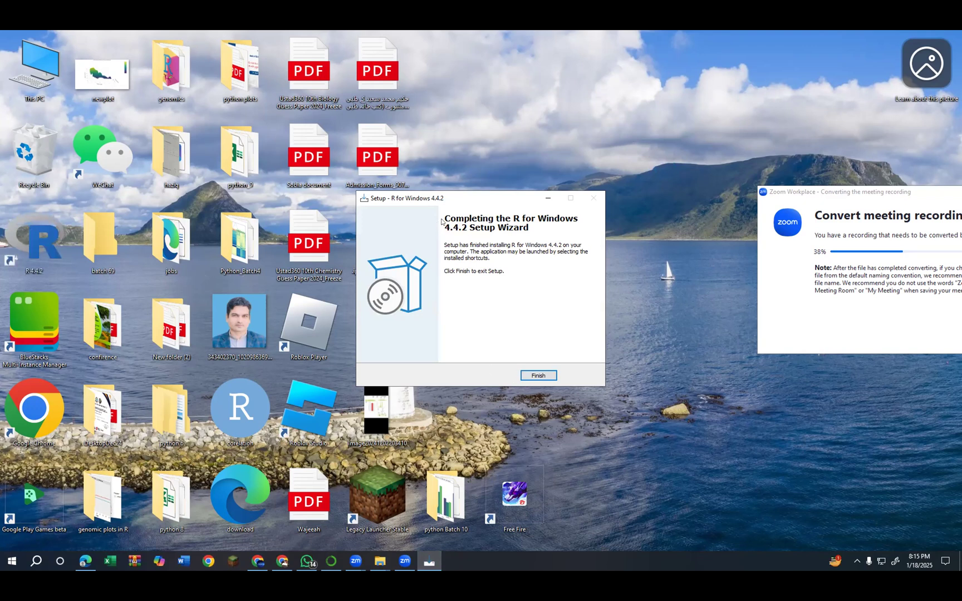
{"action": "left_click", "coordinate": [537, 376]}
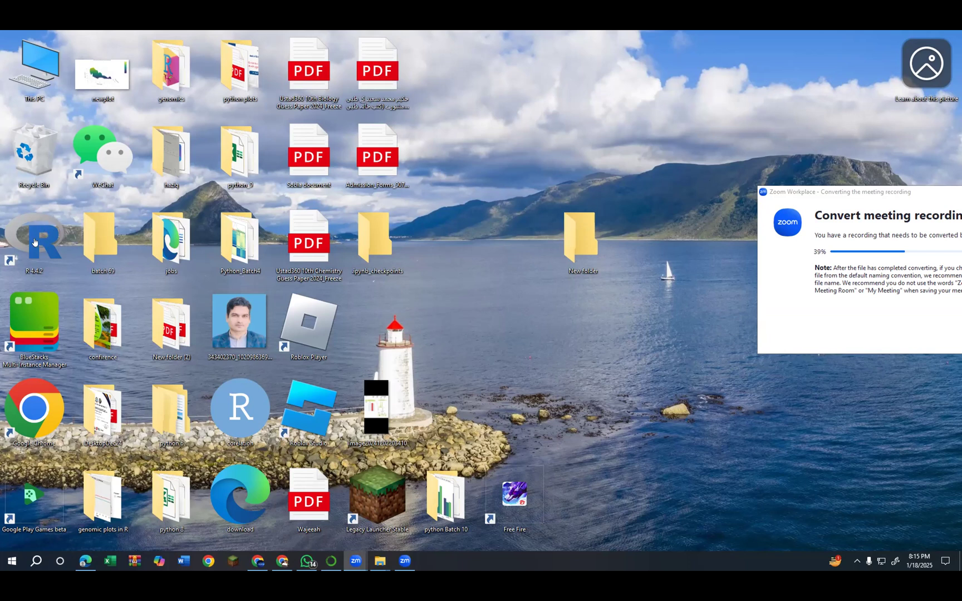
Move the new R 4.4.2 desktop shortcut to the empty area beside the PDF files.
{"action": "left_click_drag", "start_coordinate": [34, 240], "coordinate": [550, 160]}
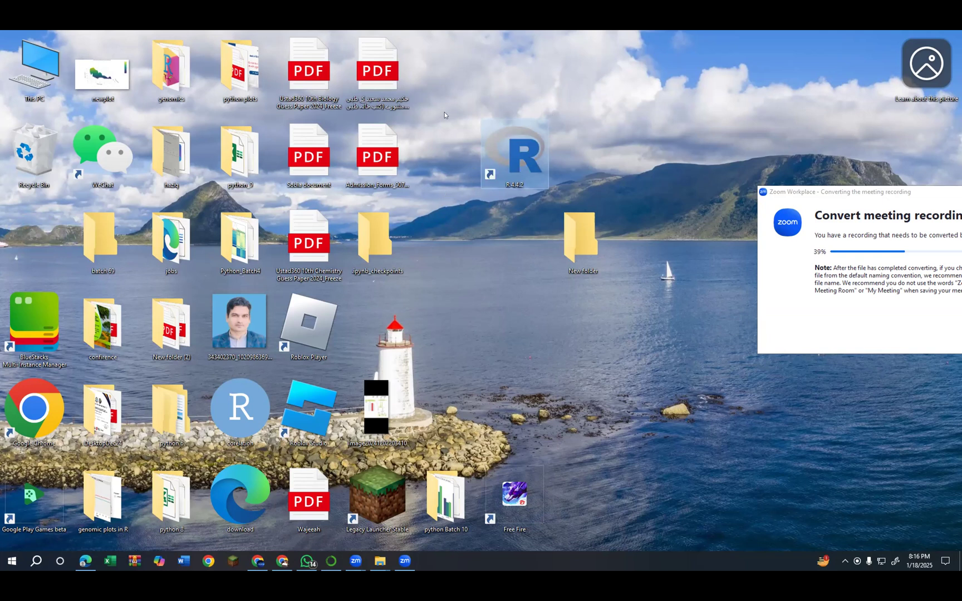
{"action": "left_click", "coordinate": [517, 210]}
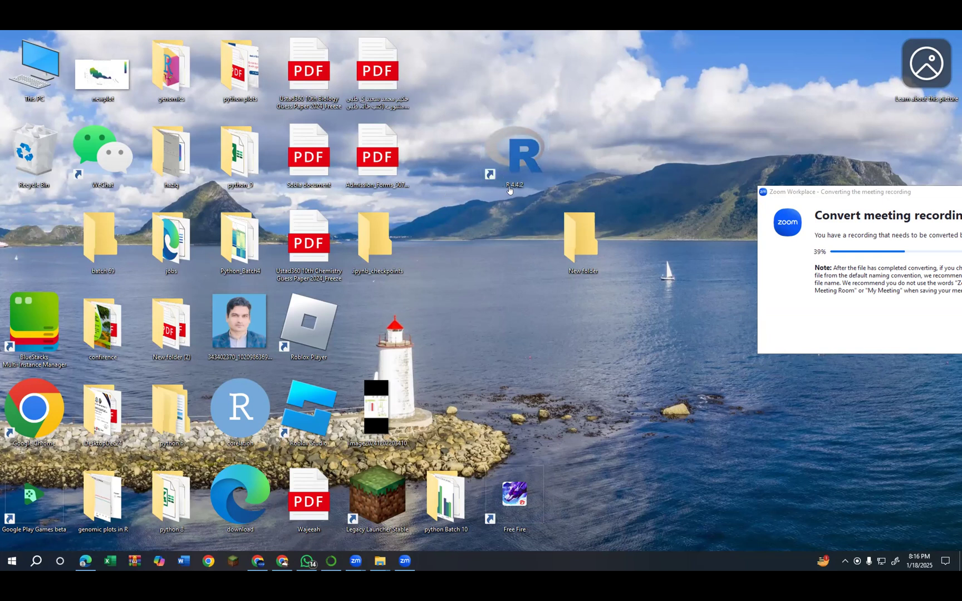
{"action": "left_click", "coordinate": [519, 153]}
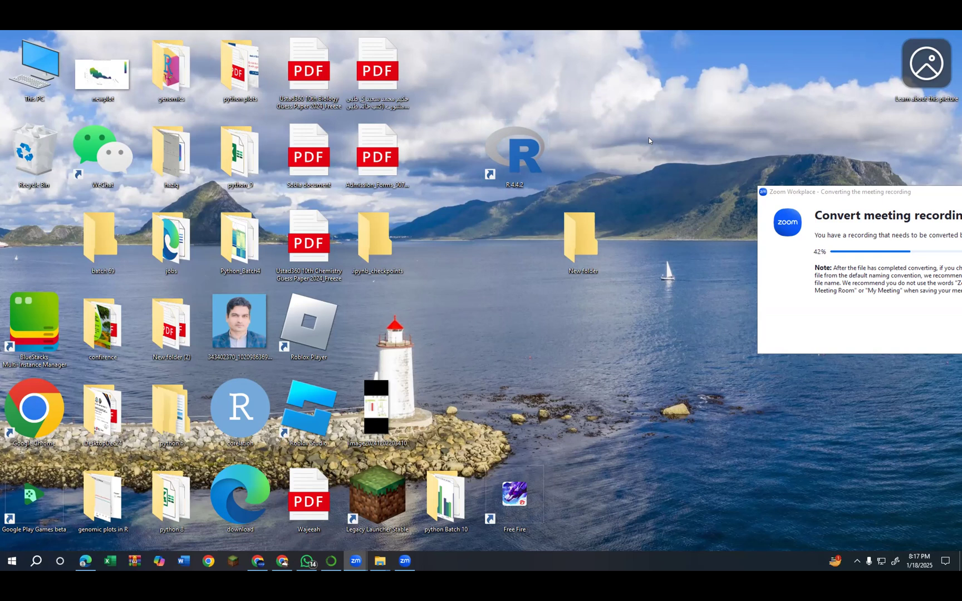
{"action": "right_click", "coordinate": [584, 109]}
{"action": "left_click", "coordinate": [606, 140]}
{"action": "right_click", "coordinate": [643, 139]}
{"action": "left_click", "coordinate": [648, 170]}
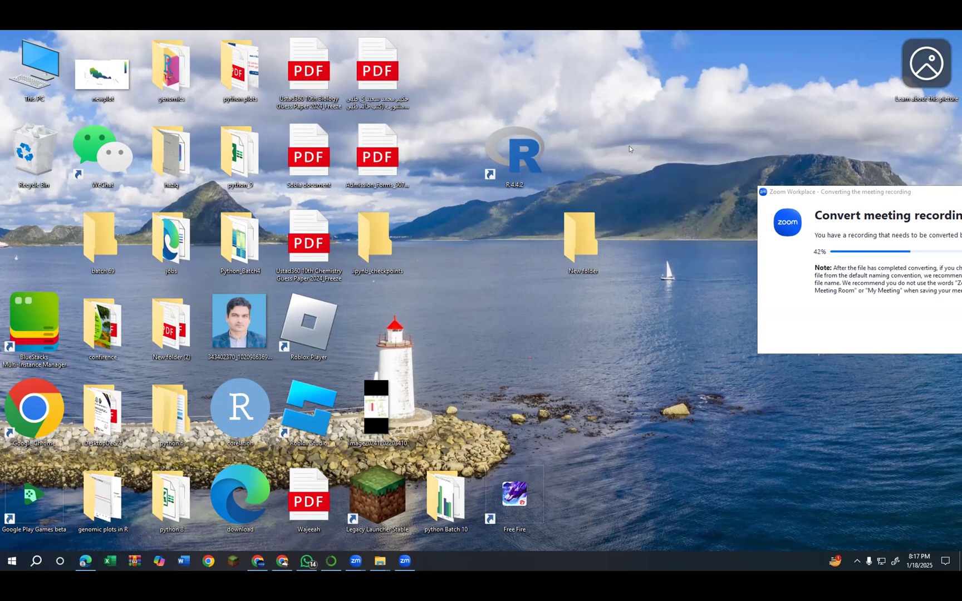